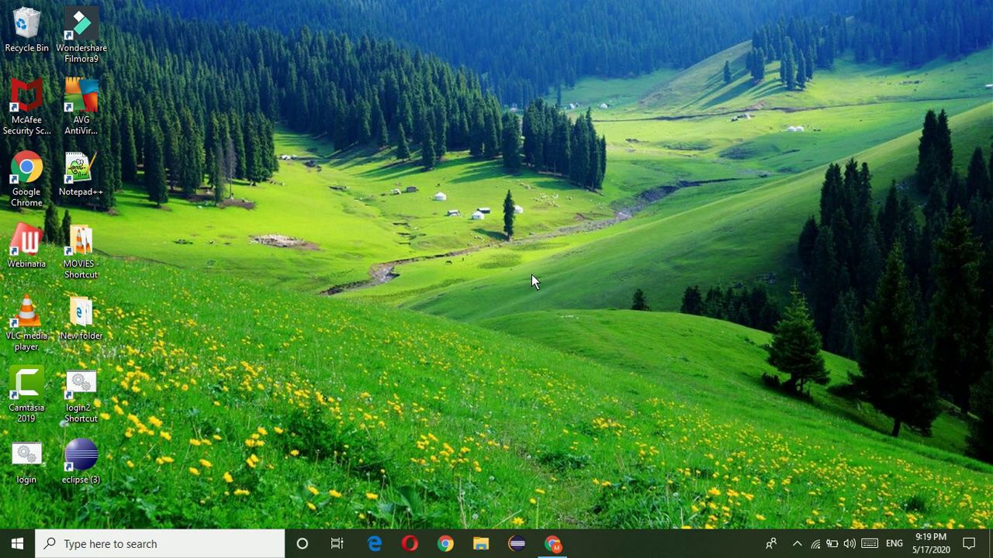
Open Command Prompt and run java -version, which reports 'java' is not recognized.
left_click(192, 548)
type("cmd")
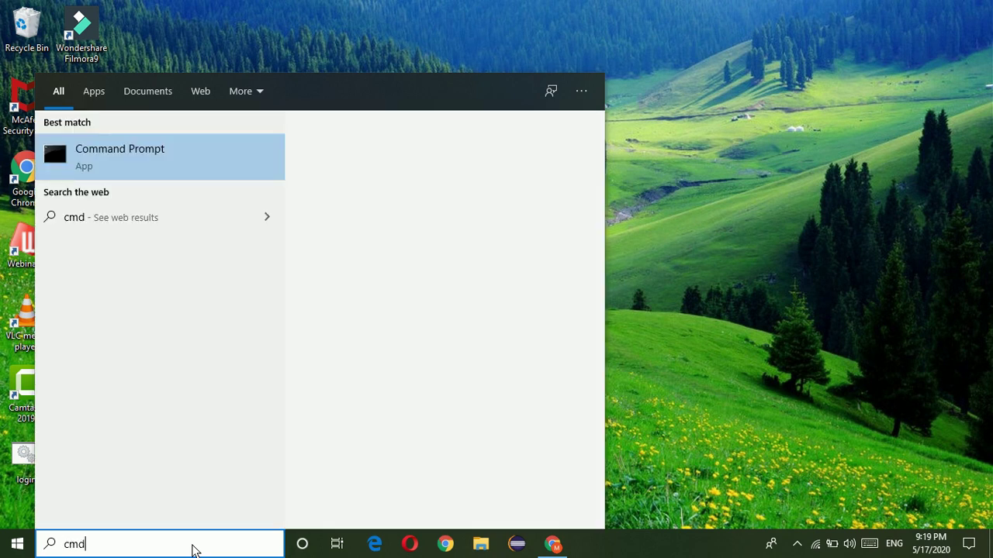
key("Return")
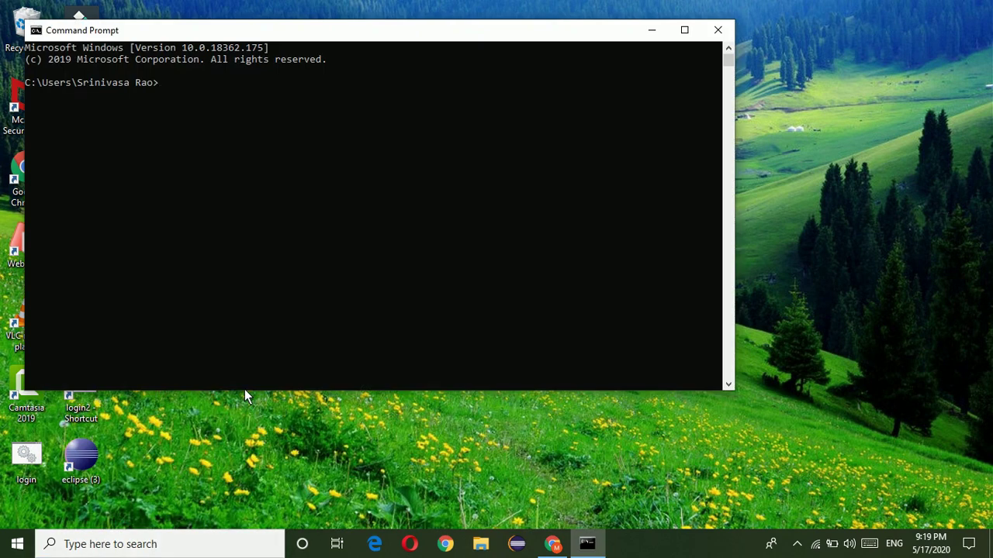
type("java -version")
key("Return")
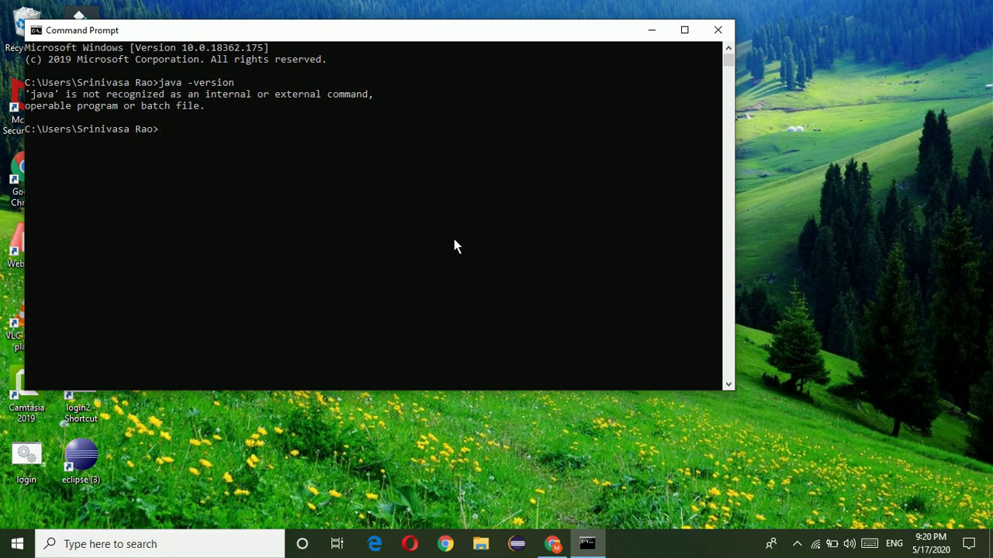
Switch to Chrome, go to oracle.com and open the Java SE 14 JDK downloads page.
left_click(652, 29)
left_click(552, 543)
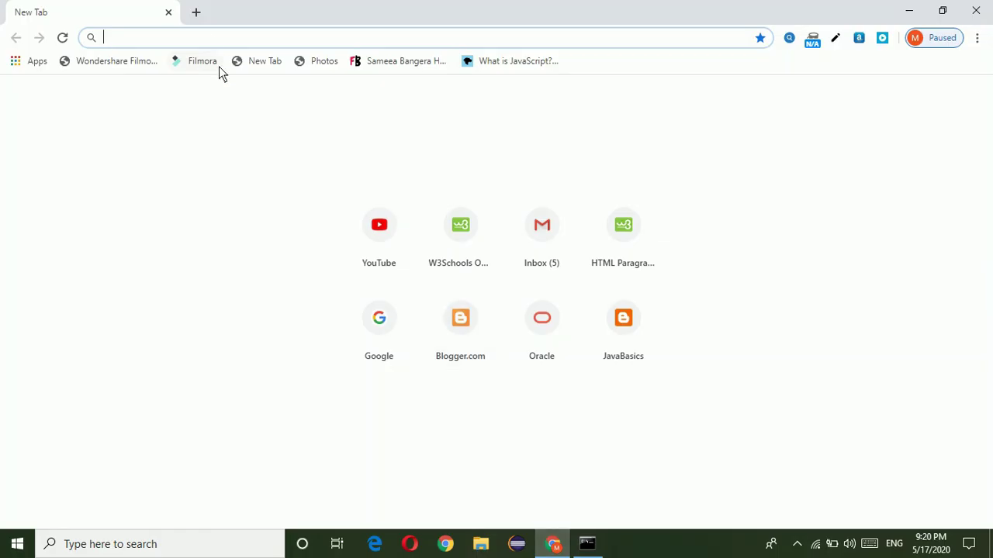
type("oracle.com/index.html")
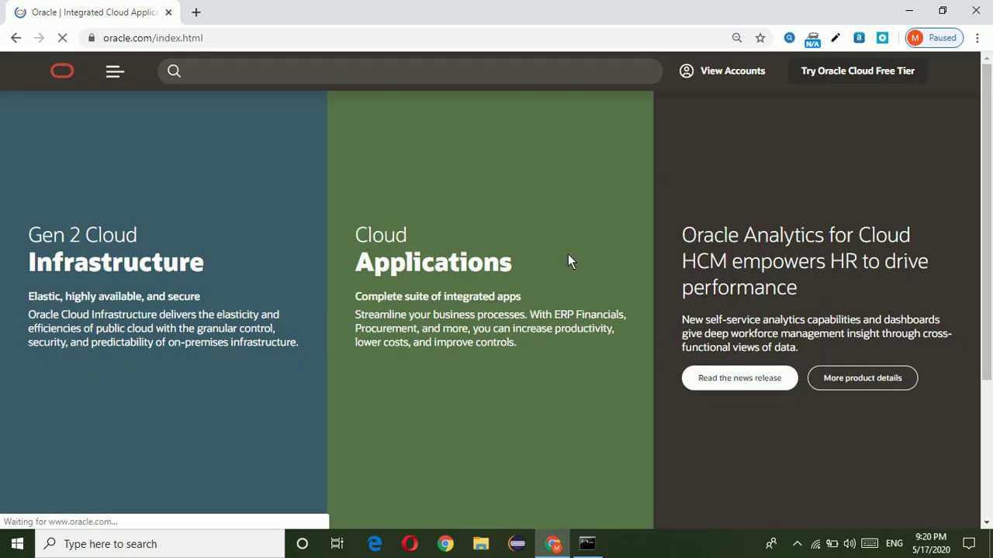
scroll(590, 286, "down", 3)
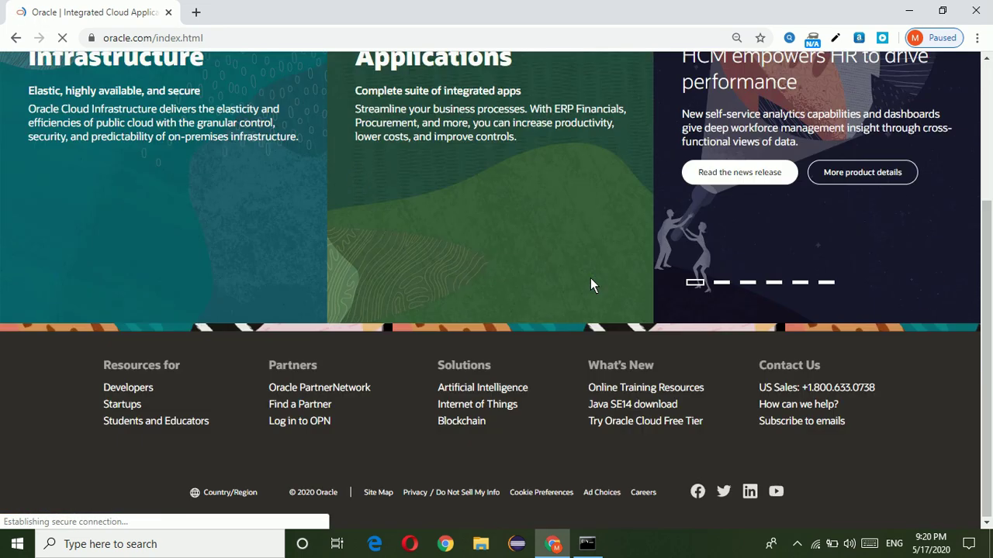
left_click(632, 406)
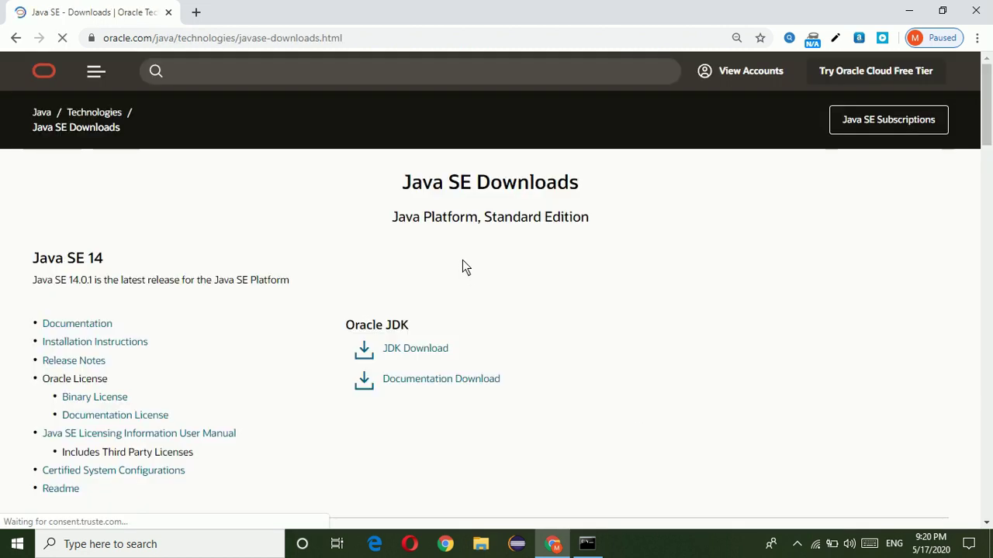
left_click_drag(347, 325, 412, 331)
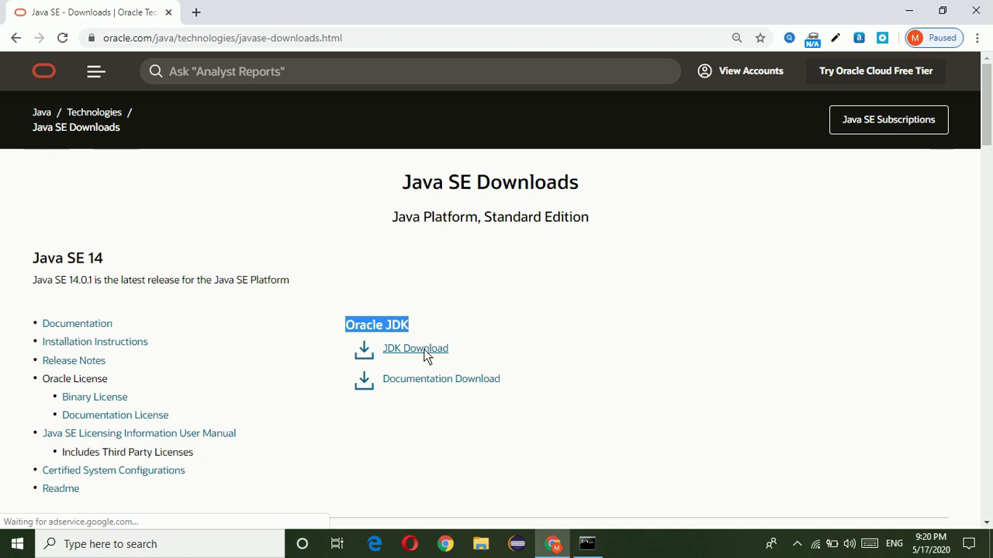
left_click(423, 349)
Accept the license and start downloading jdk-14.0.1_windows-x64_bin.exe.
scroll(456, 341, "down", 15)
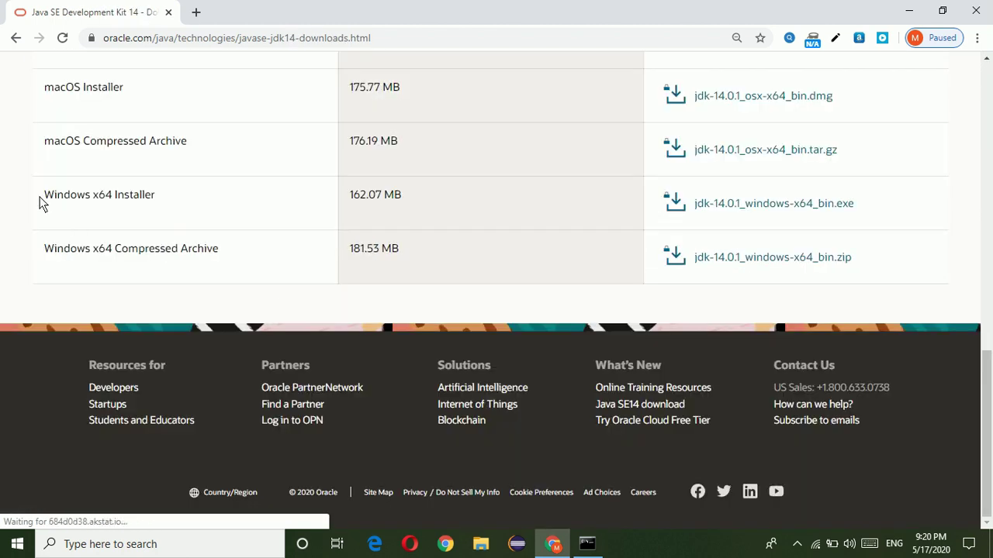
left_click_drag(40, 198, 156, 200)
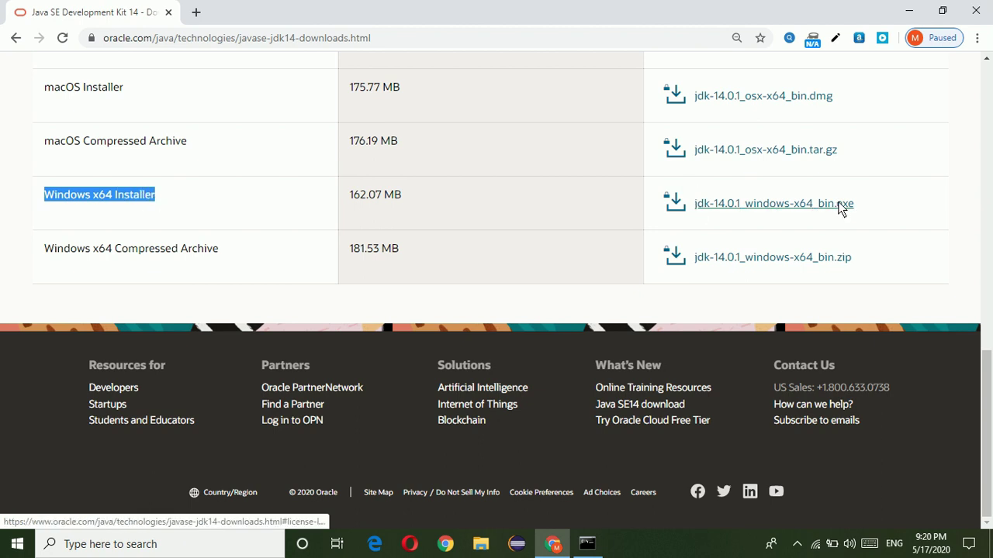
left_click(733, 205)
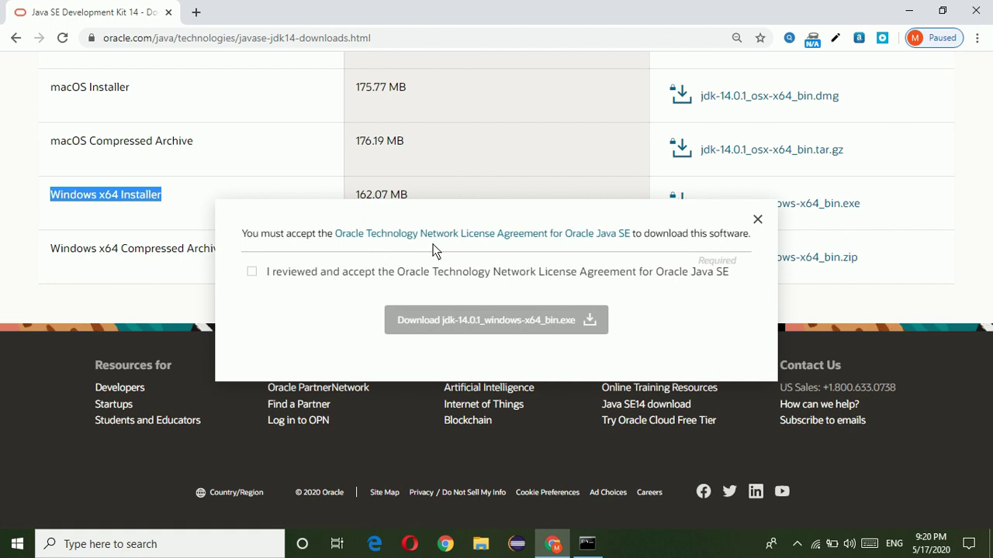
left_click(251, 272)
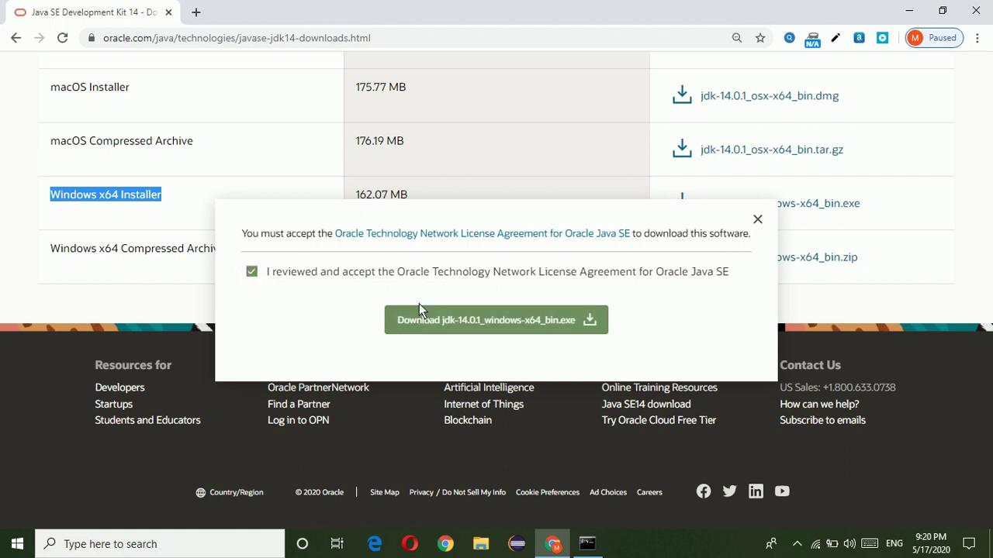
left_click(468, 321)
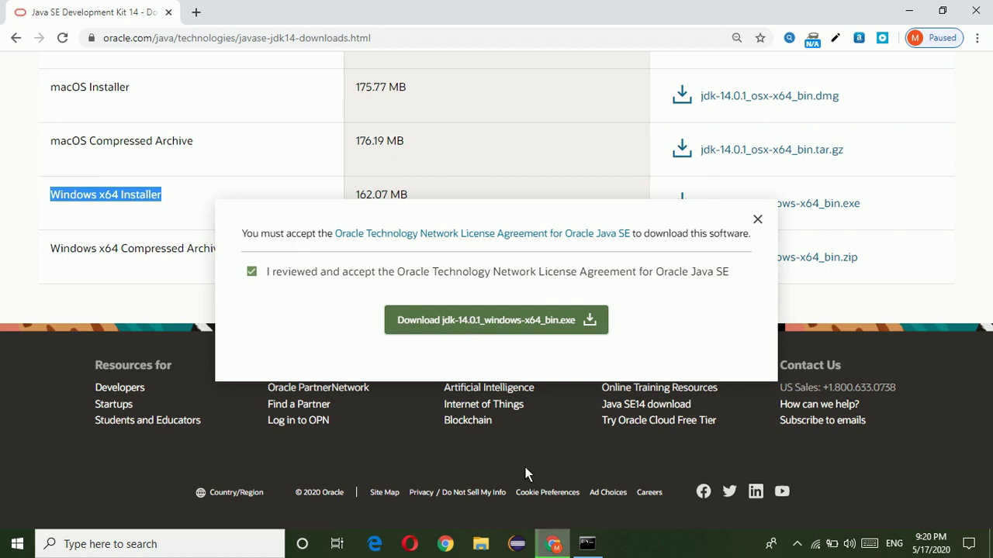
Cancel the running installer download, dismiss the downloads bar, and open File Explorer.
left_click(147, 511)
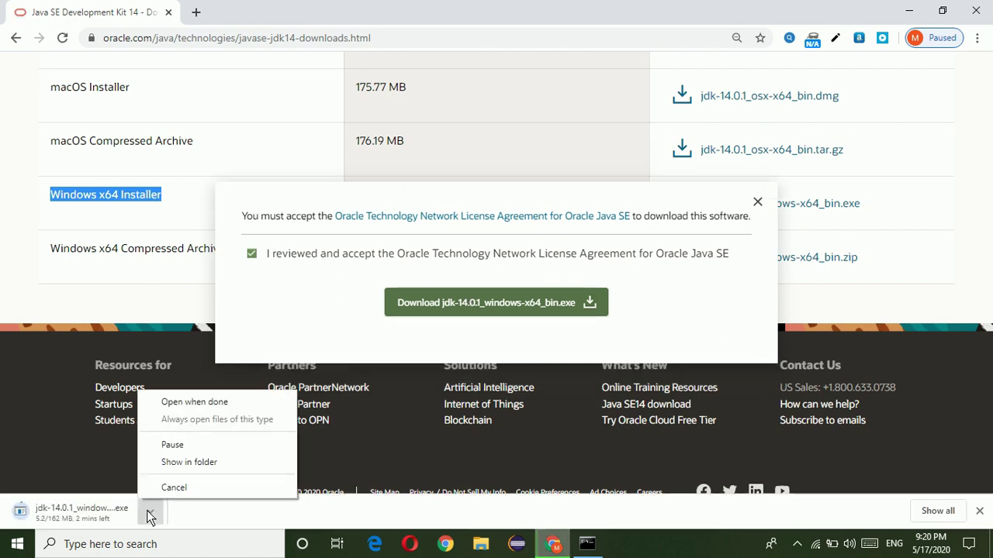
left_click(162, 487)
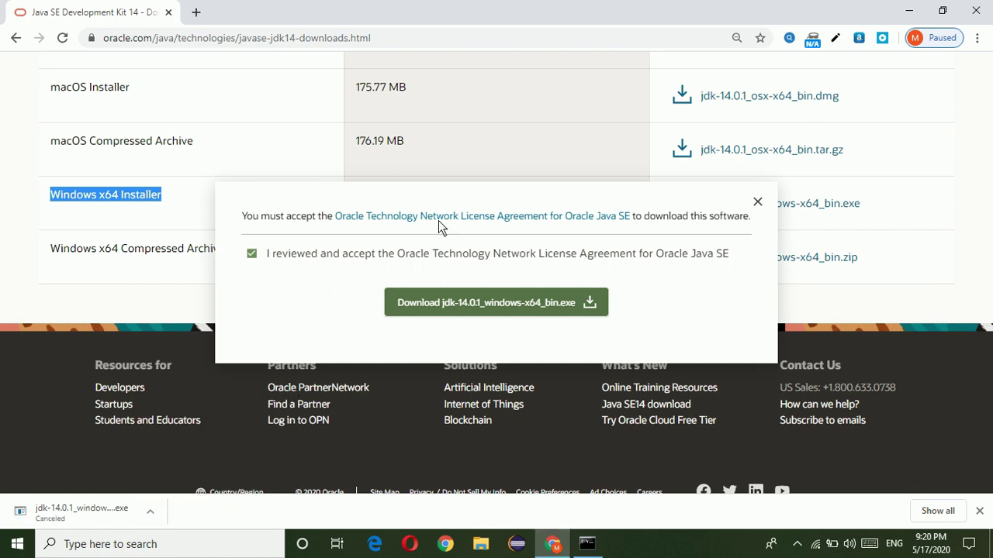
left_click(979, 511)
left_click(481, 544)
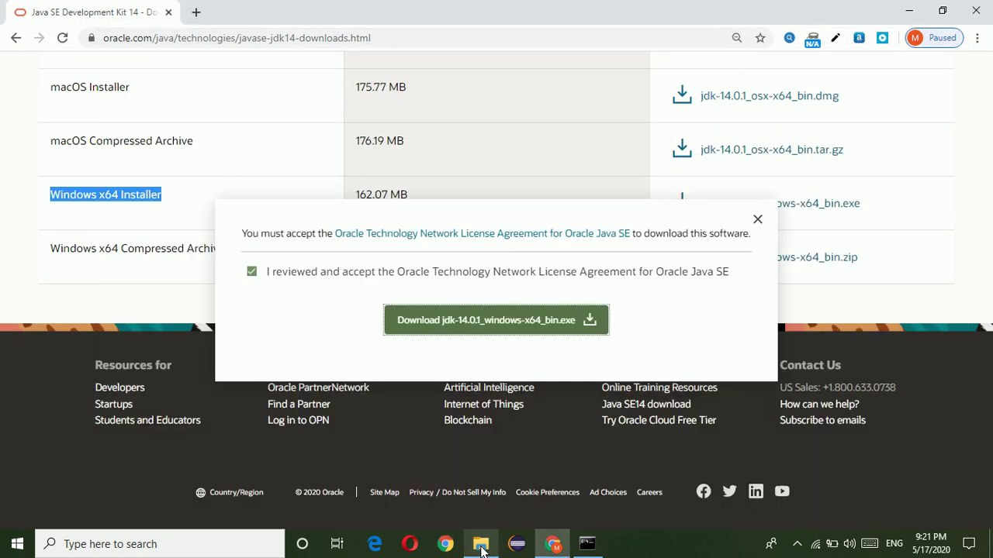
left_click(481, 544)
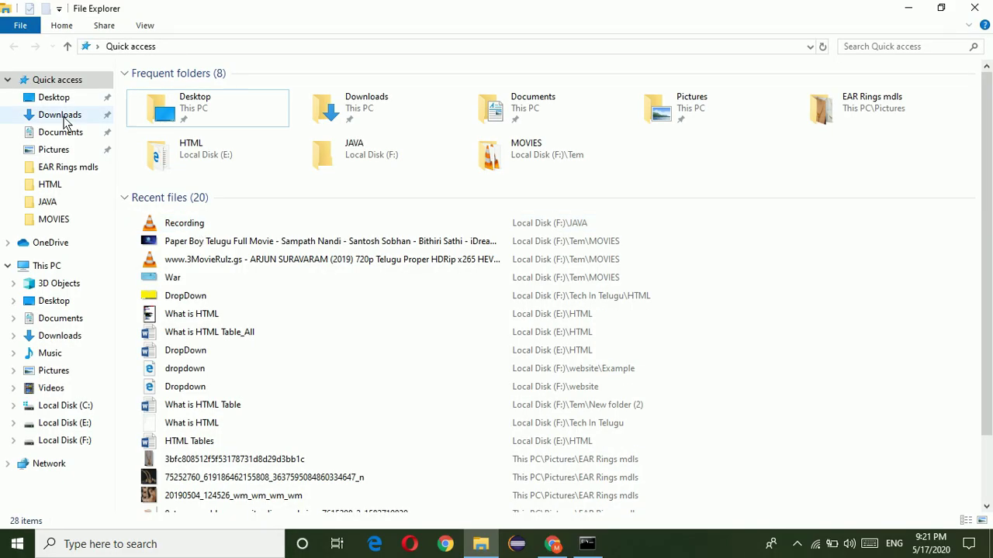
Launch the jdk-14.0.1_windows-x64_bin installer from the Downloads folder.
left_click(68, 116)
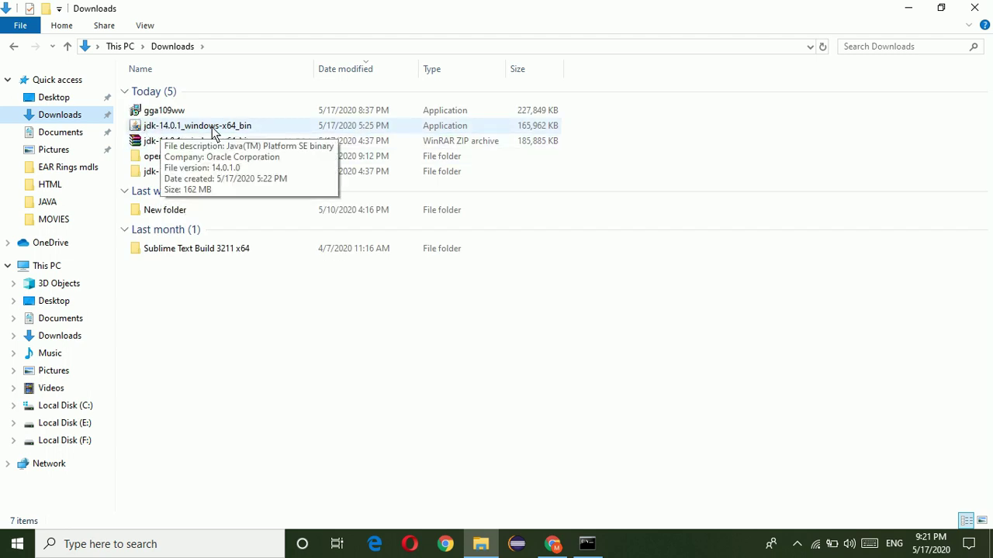
left_click(268, 125)
left_click(908, 8)
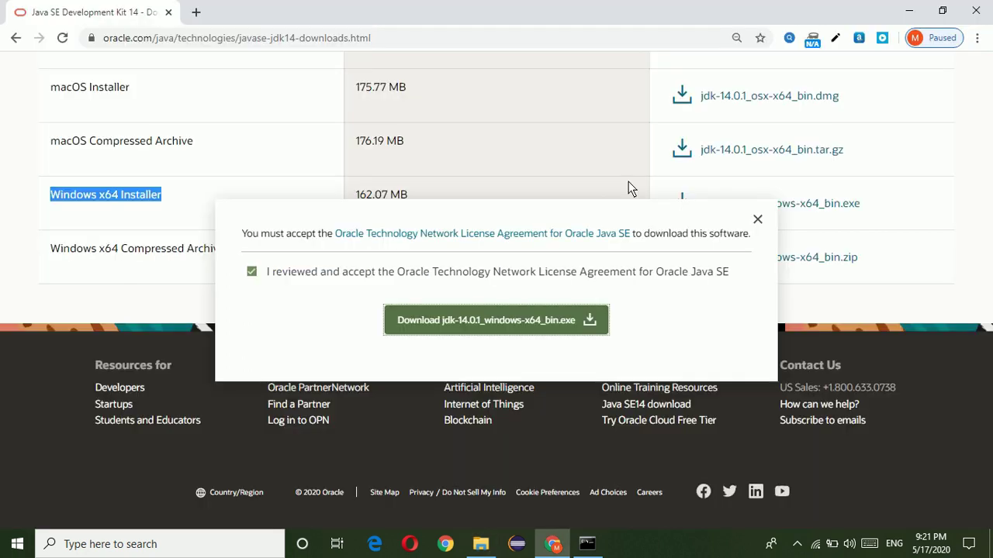
left_click(904, 11)
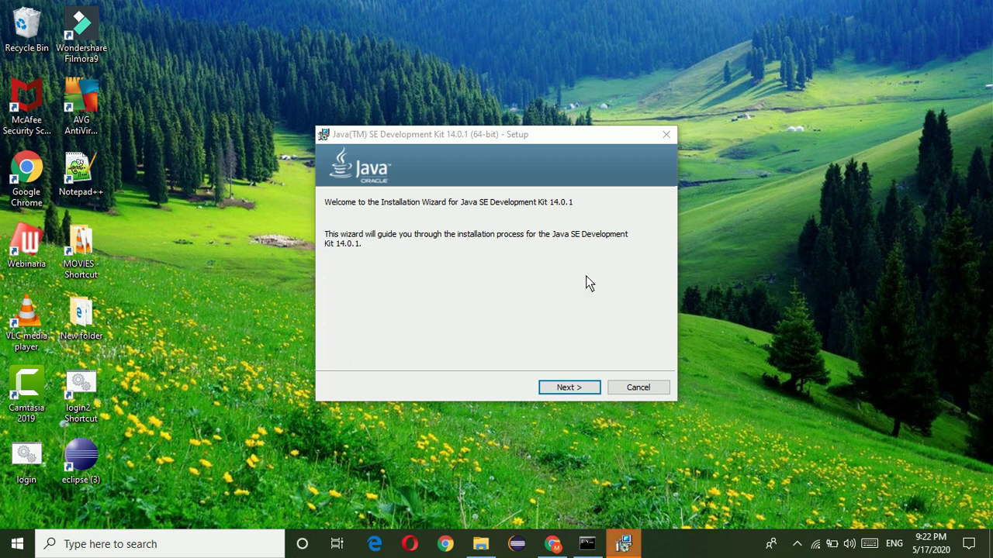
Keep the default C:\Program Files\Java\jdk-14.0.1\ folder and begin installing JDK 14.0.1.
left_click(571, 388)
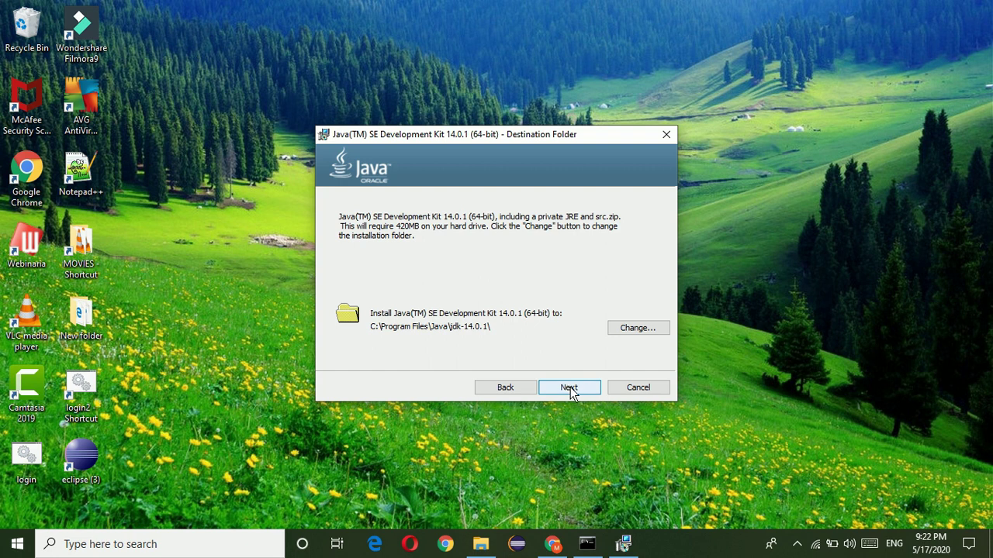
left_click(571, 387)
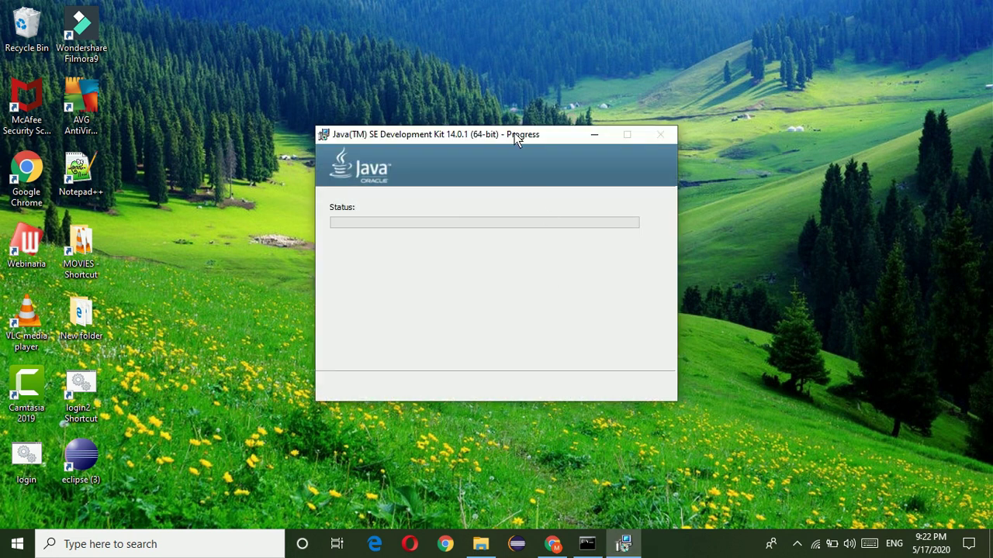
left_click_drag(514, 134, 528, 52)
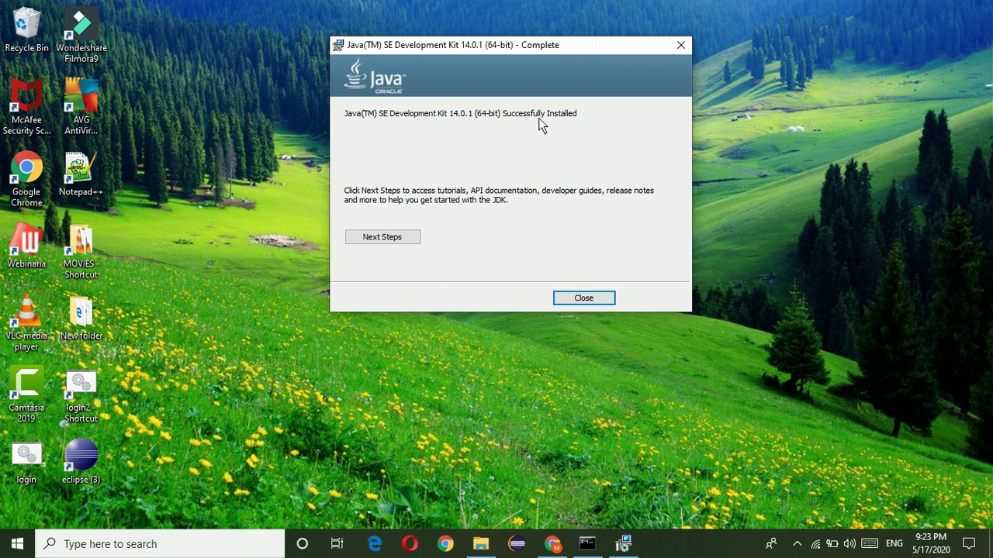
Close the installer once JDK 14.0.1 reports it was successfully installed.
left_click(585, 300)
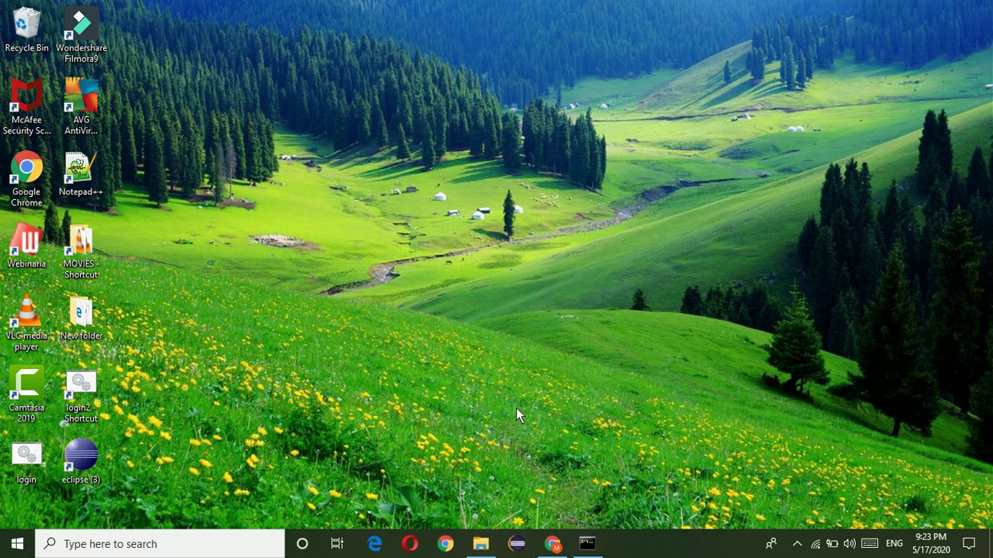
Open Properties for This PC from File Explorer's navigation pane.
left_click(480, 543)
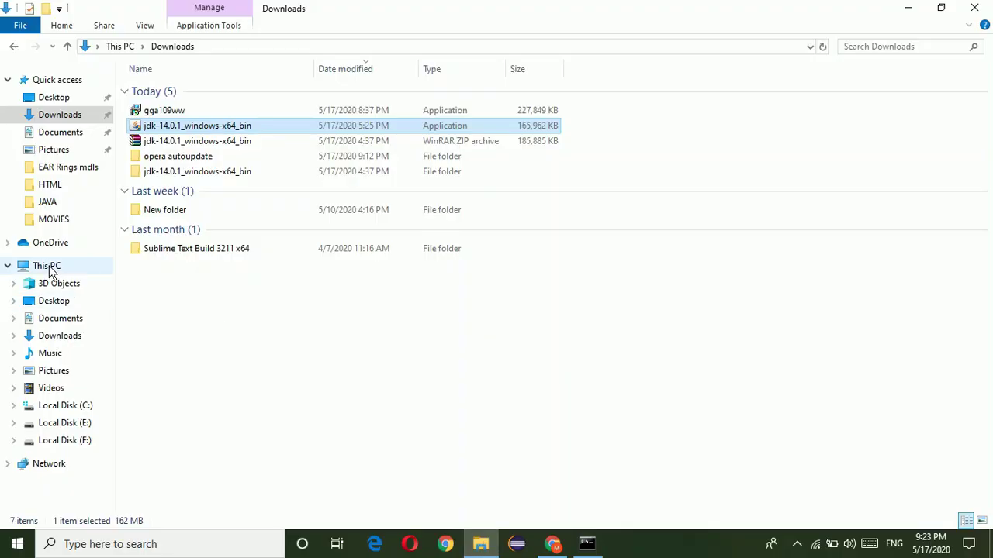
left_click(46, 266)
right_click(48, 268)
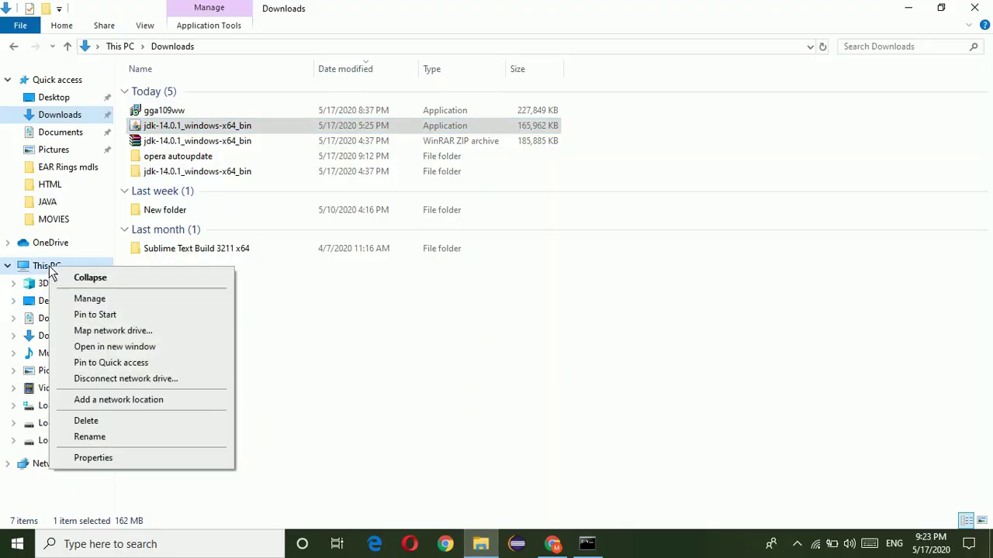
left_click(104, 459)
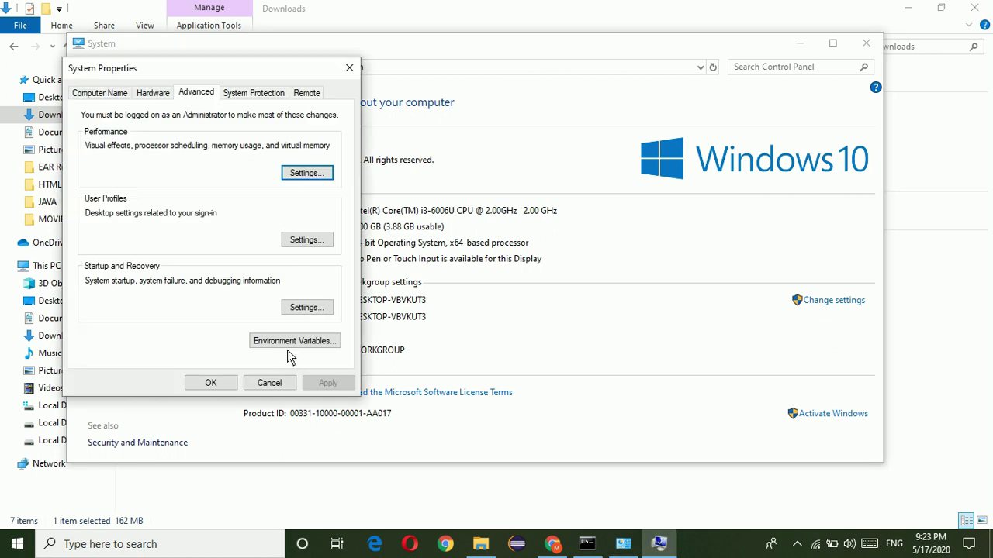
In Environment Variables, start a new system variable named JAVA_HOME.
left_click(291, 342)
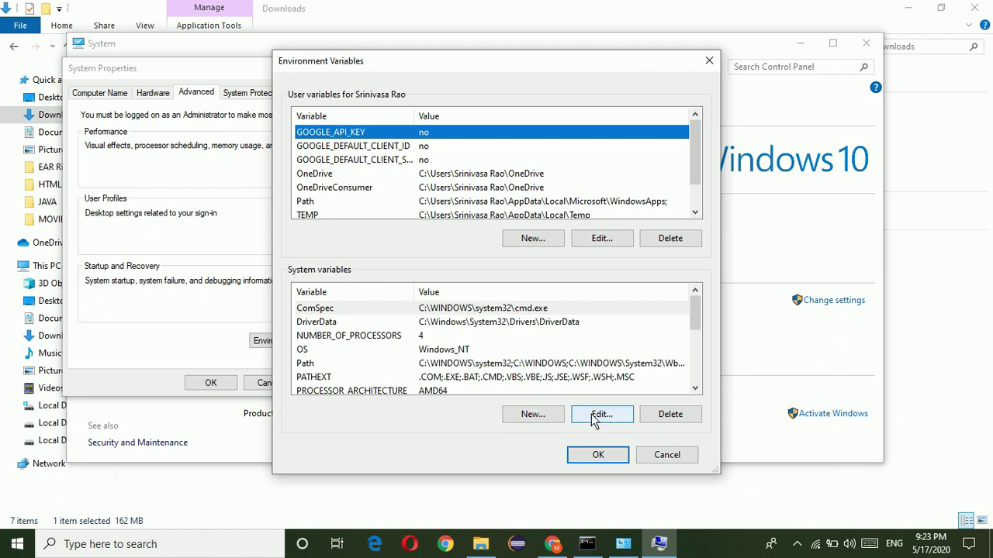
left_click(551, 417)
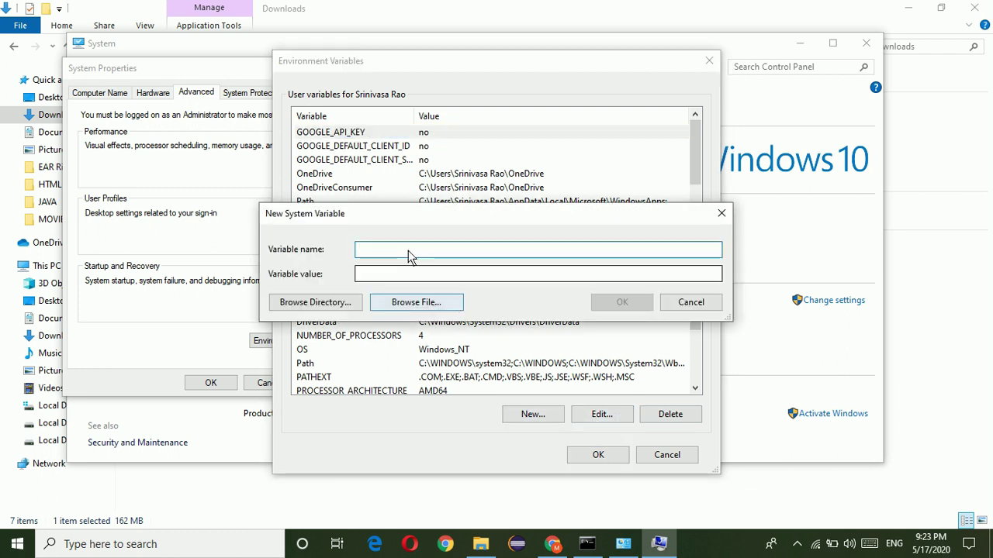
type("JAVA")
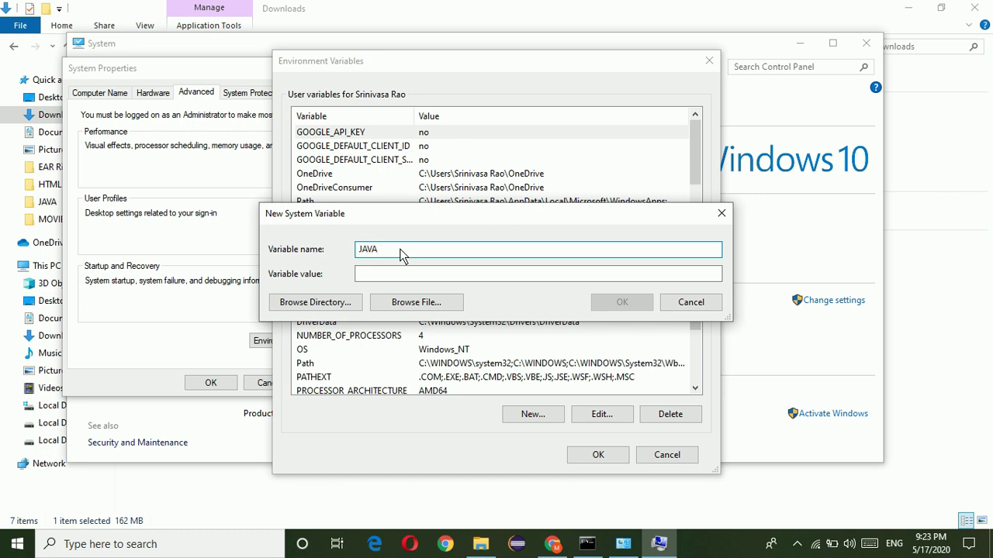
type("_HOME")
left_click(387, 281)
Browse to C:\Program Files\Java\jdk-14.0.1 and copy its folder path.
left_click(481, 543)
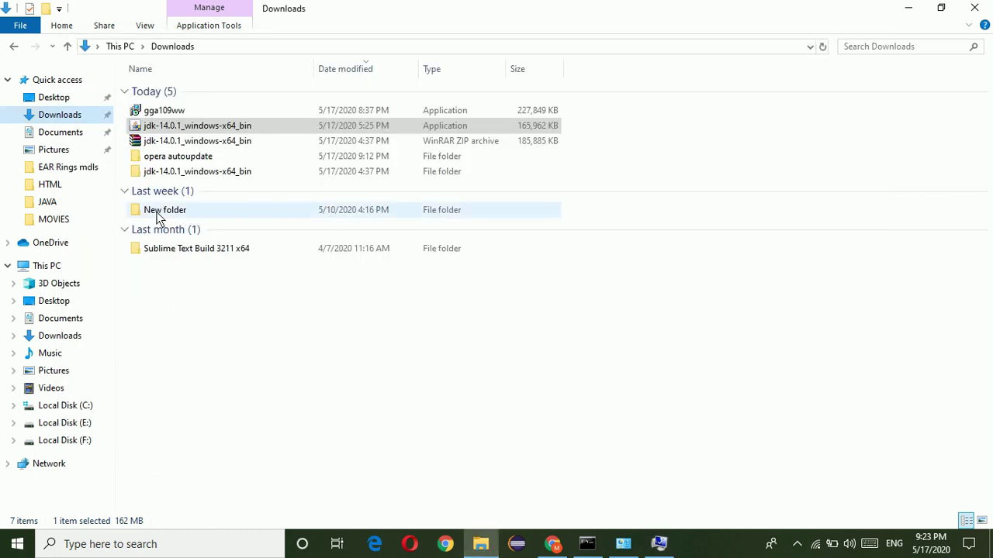
left_click(69, 409)
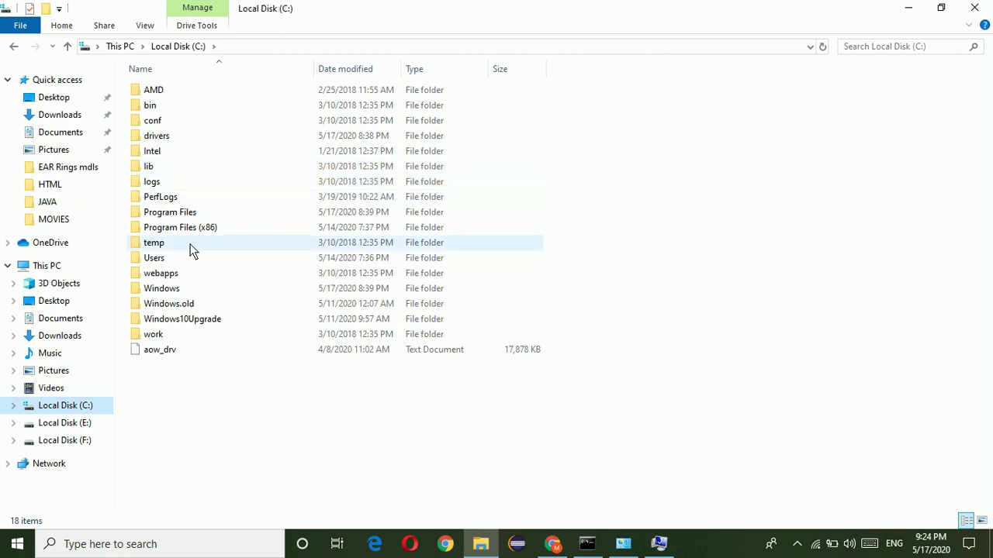
double_click(191, 216)
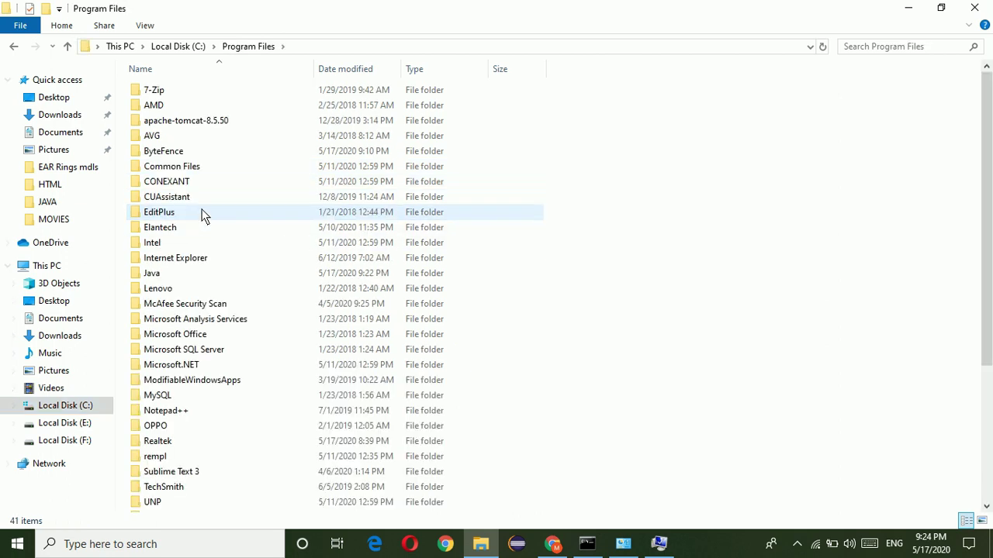
double_click(174, 273)
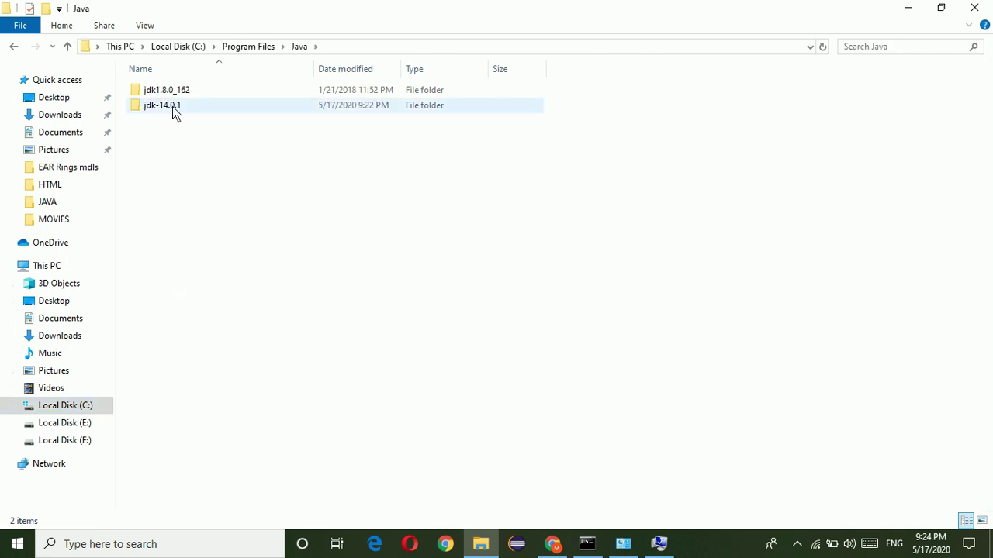
double_click(175, 110)
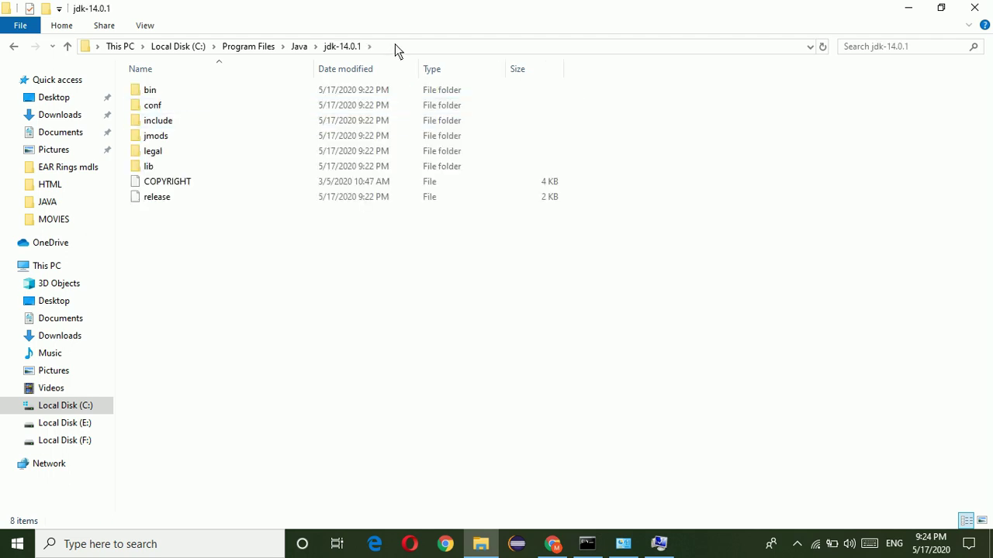
left_click(395, 44)
key("ctrl+c")
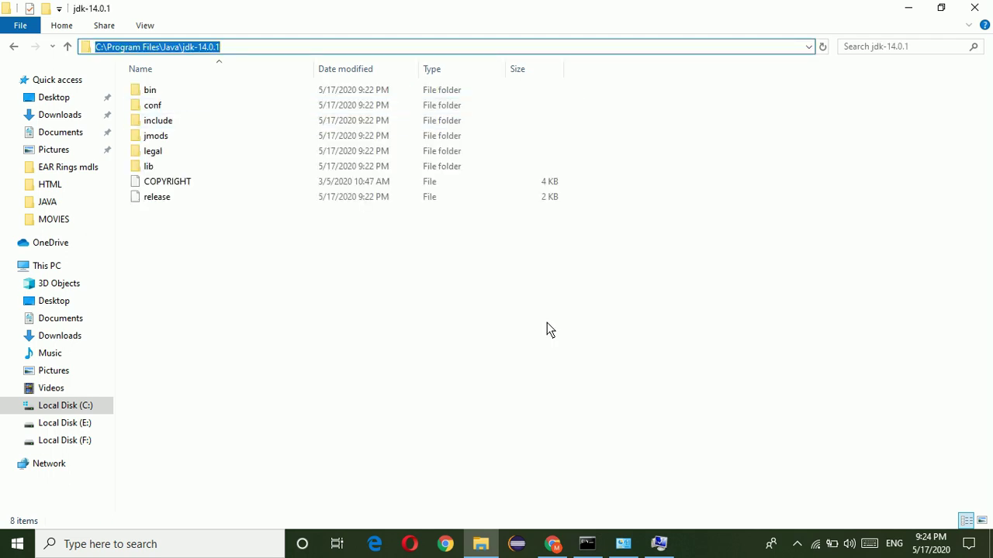
Paste that path as the JAVA_HOME value and save the variable.
left_click(659, 544)
left_click(401, 270)
key("ctrl+v")
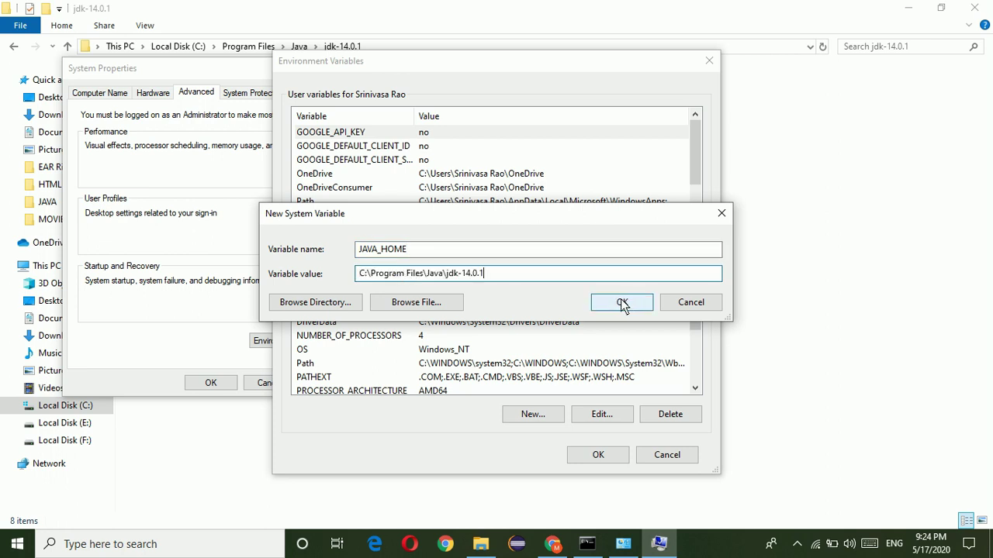
left_click(623, 302)
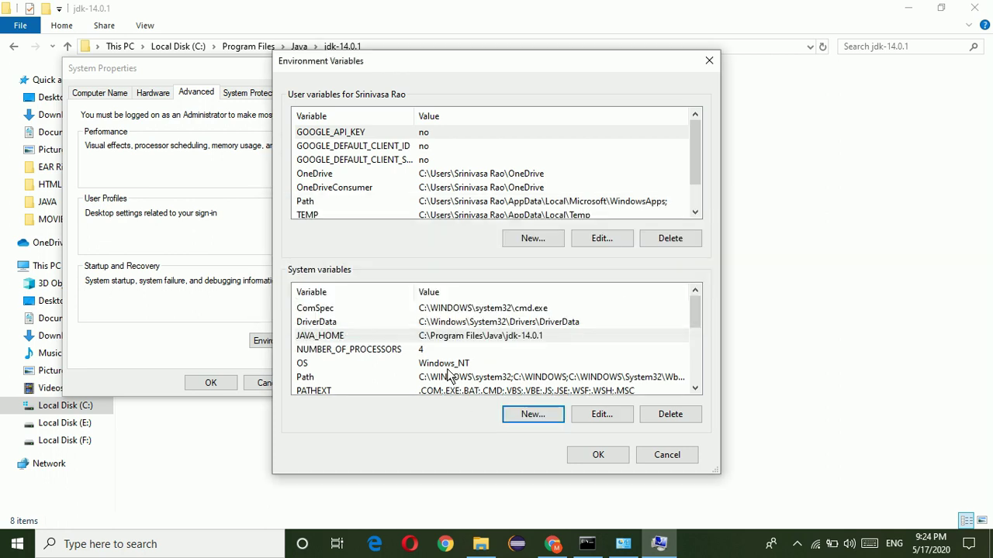
left_click(481, 545)
Copy the jdk-14.0.1\bin folder path and open the system Path variable for editing.
double_click(233, 90)
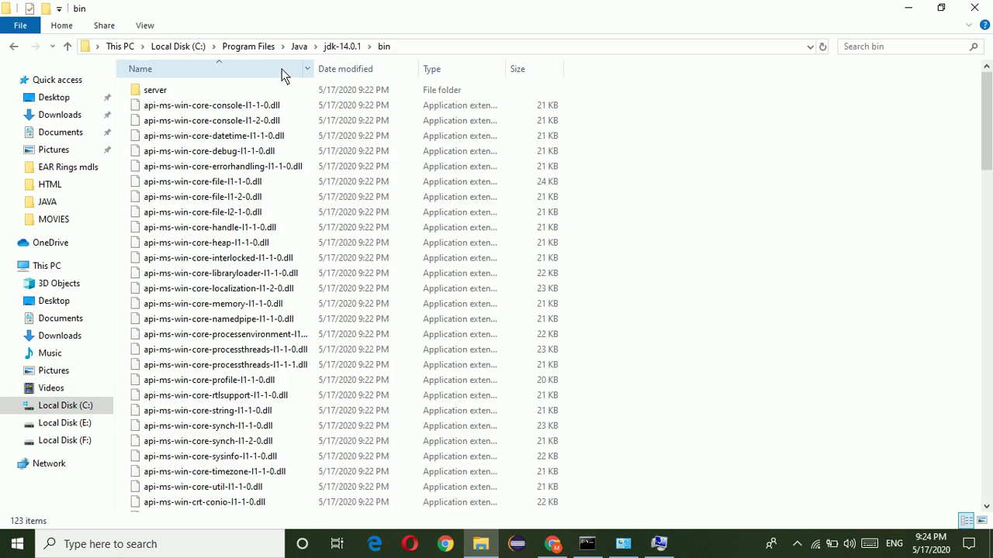
left_click(429, 47)
key("ctrl+c")
left_click(660, 544)
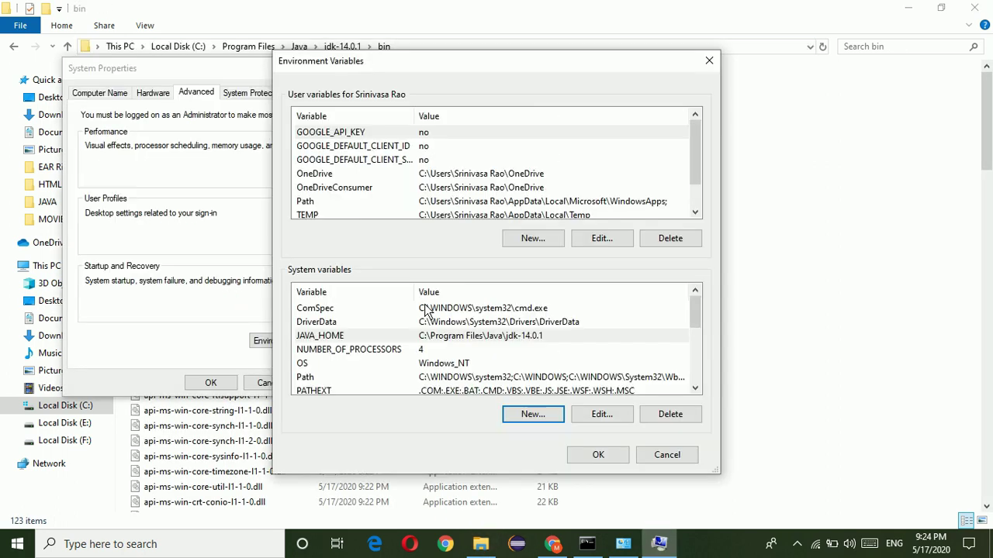
left_click(347, 351)
left_click(324, 379)
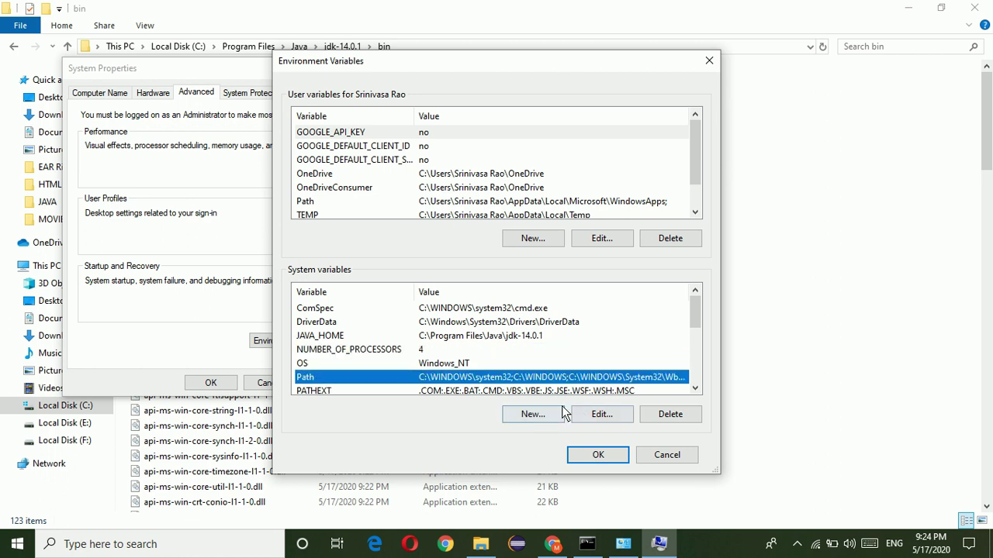
left_click(603, 415)
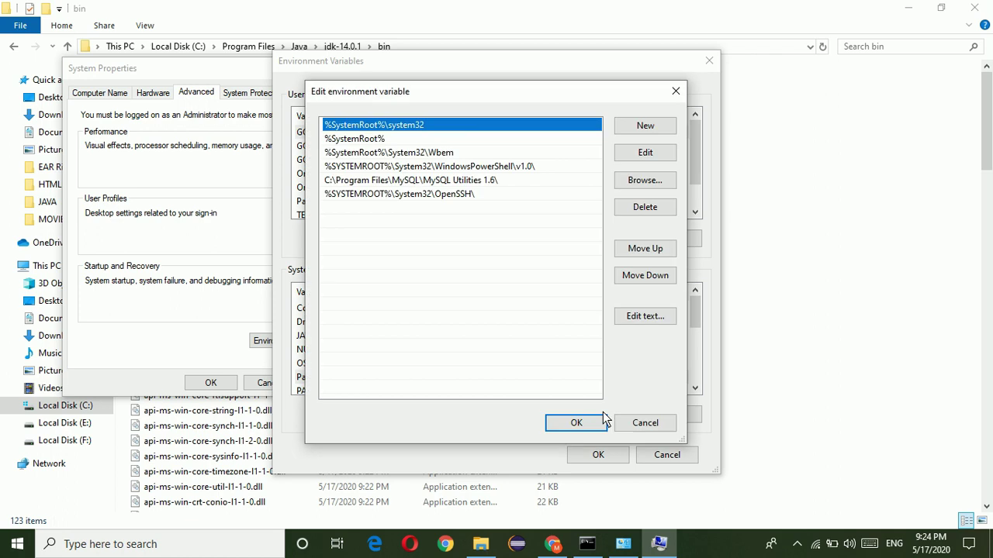
Add C:\Program Files\Java\jdk-14.0.1\bin as a new Path entry and confirm all dialogs.
double_click(330, 216)
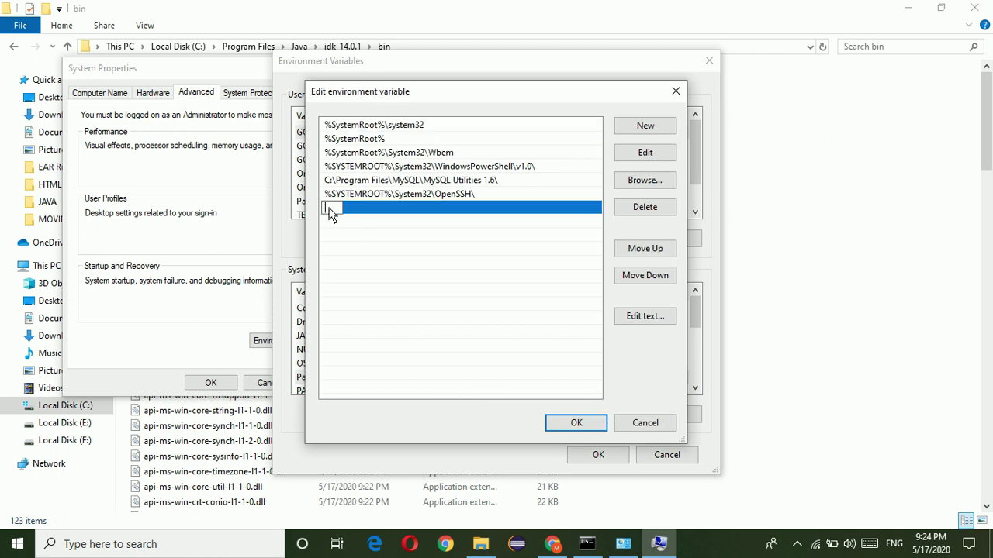
key("ctrl+v")
left_click(480, 267)
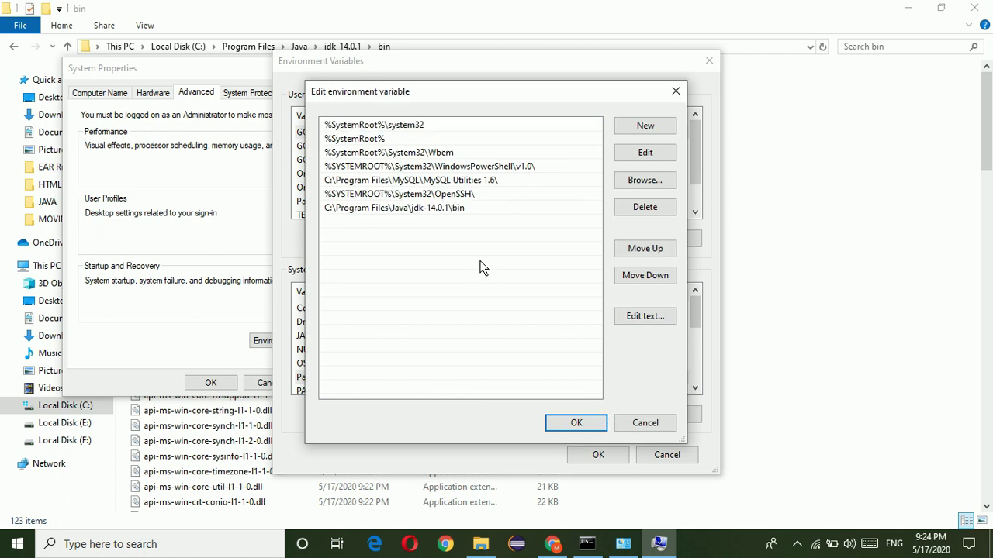
left_click(582, 423)
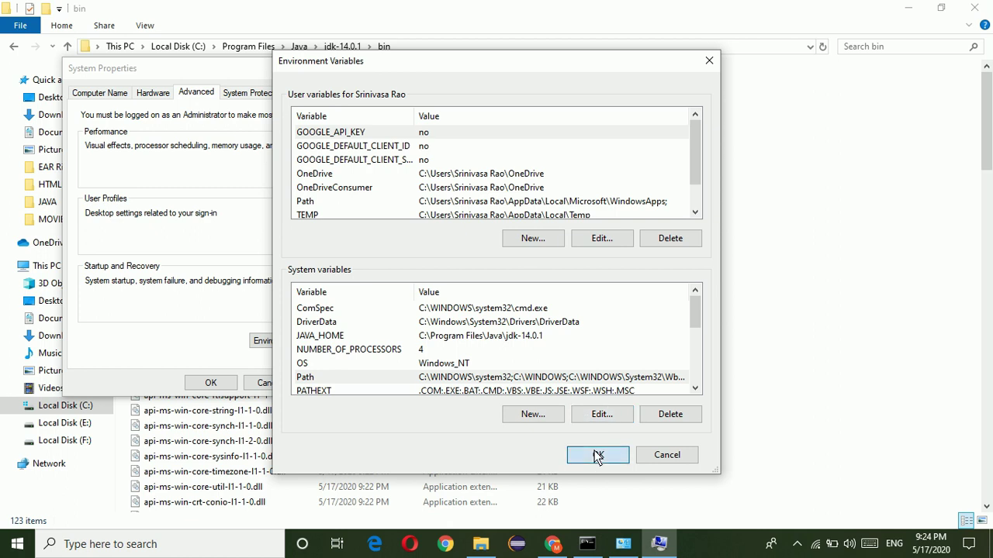
left_click(597, 456)
left_click(212, 385)
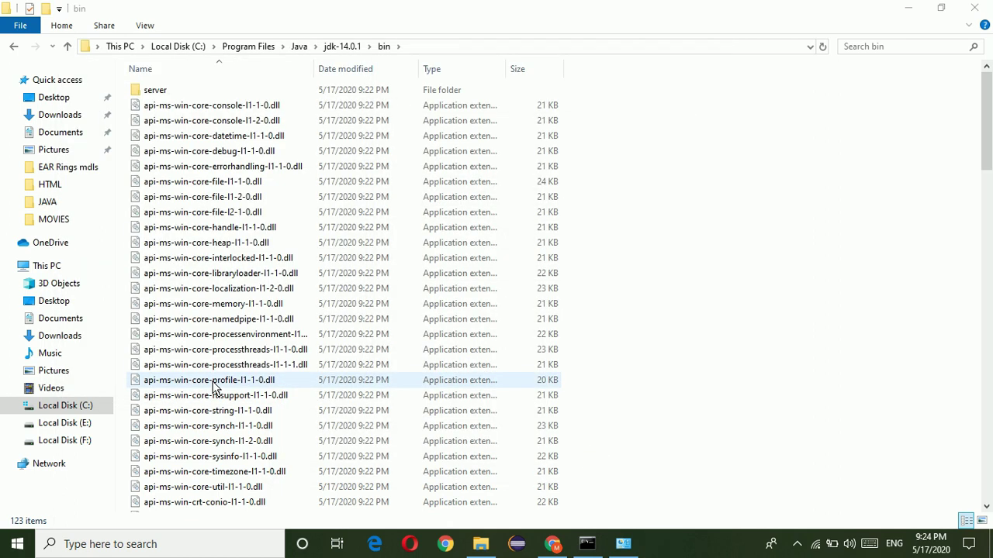
Open a fresh Command Prompt, run javac to list its compiler options, then enter java -version.
left_click(148, 543)
type("cmd")
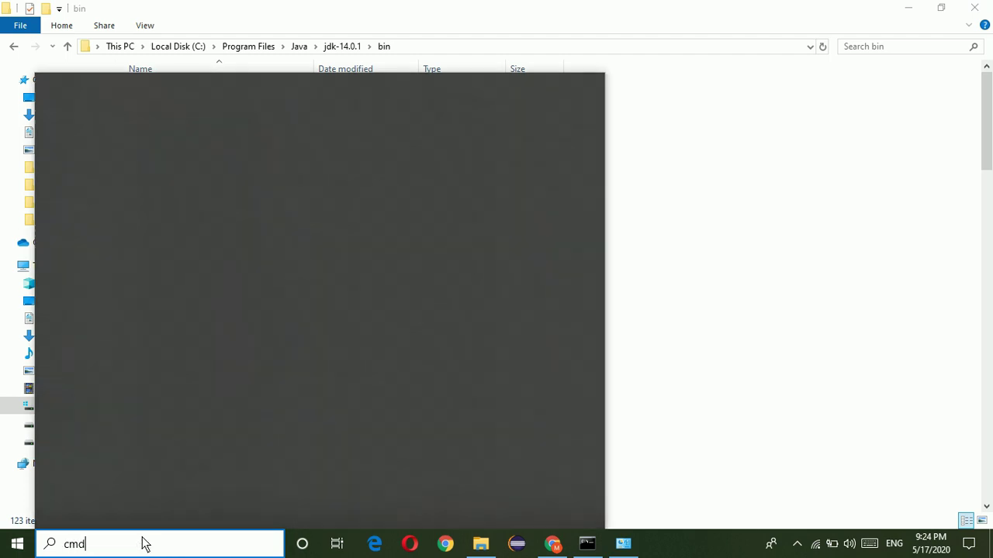
key("Return")
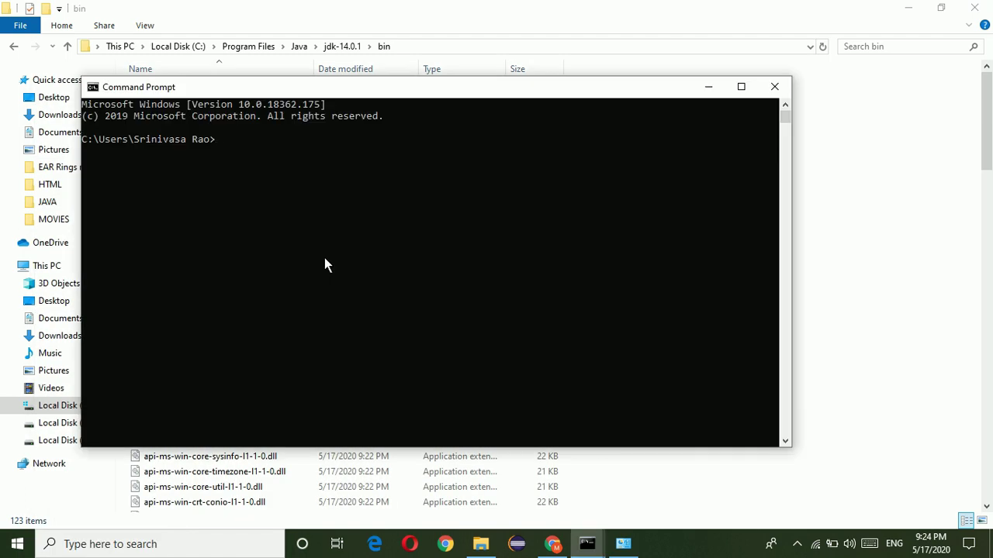
type("javac")
key("Return")
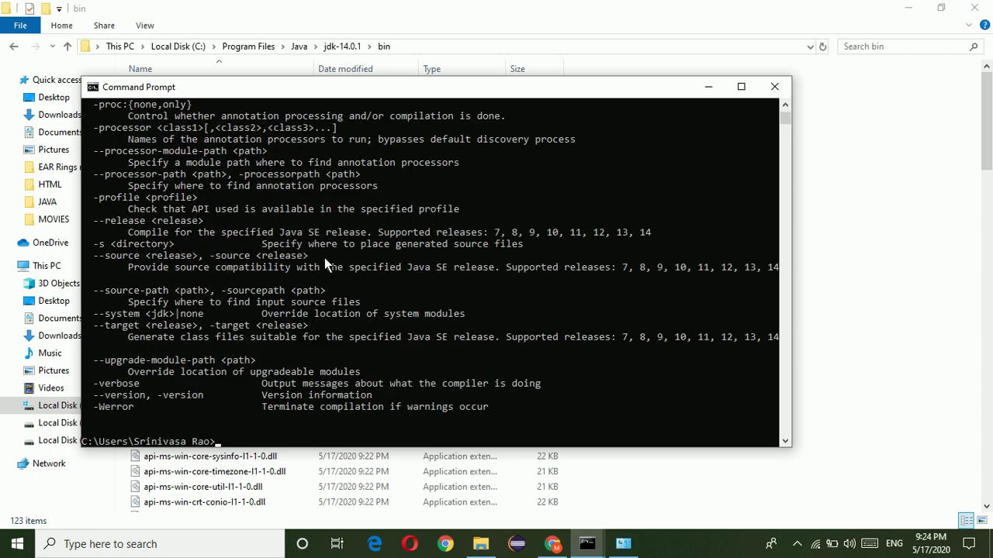
type("java -version")
Run java -version and javac -version, confirming both report 14.0.1.
key("Return")
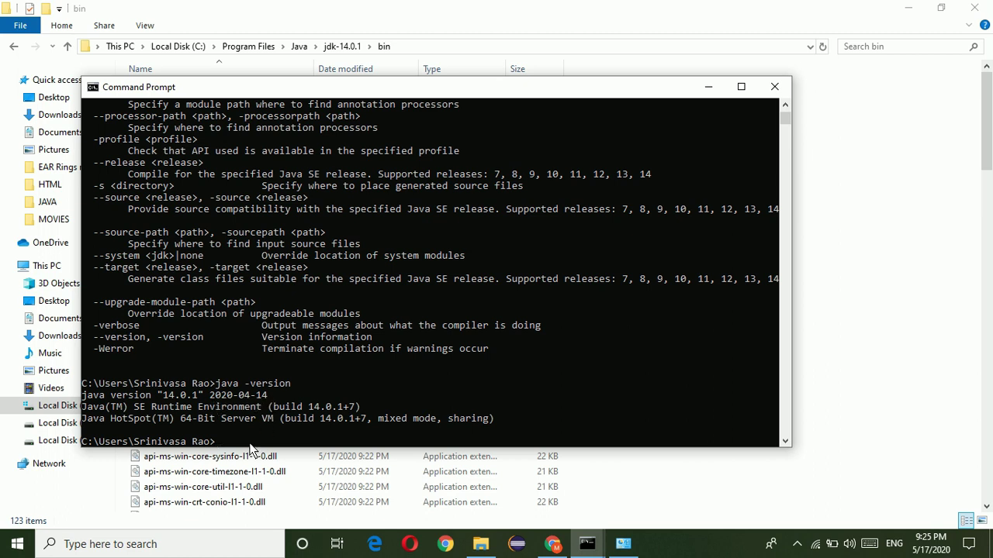
type("javac -version")
key("Return")
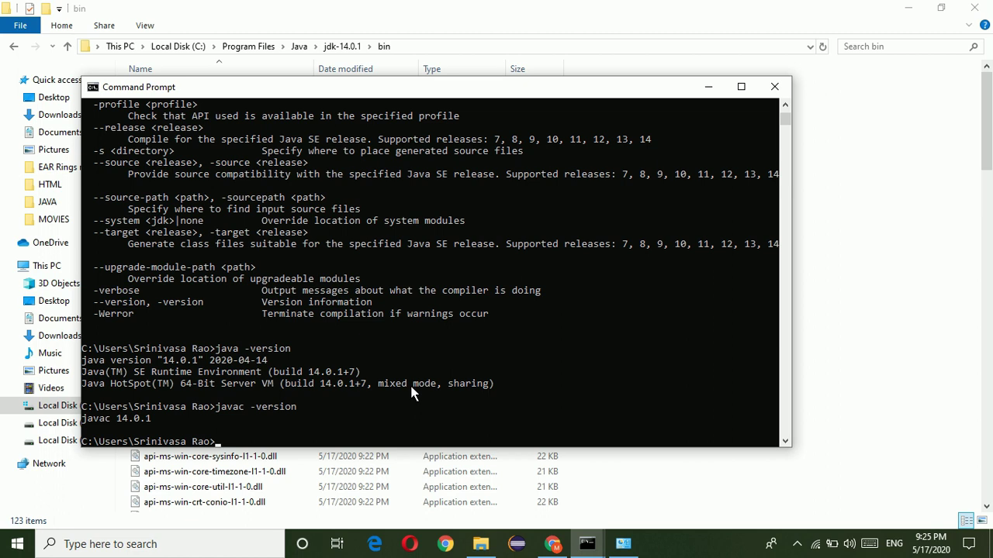
left_click(797, 544)
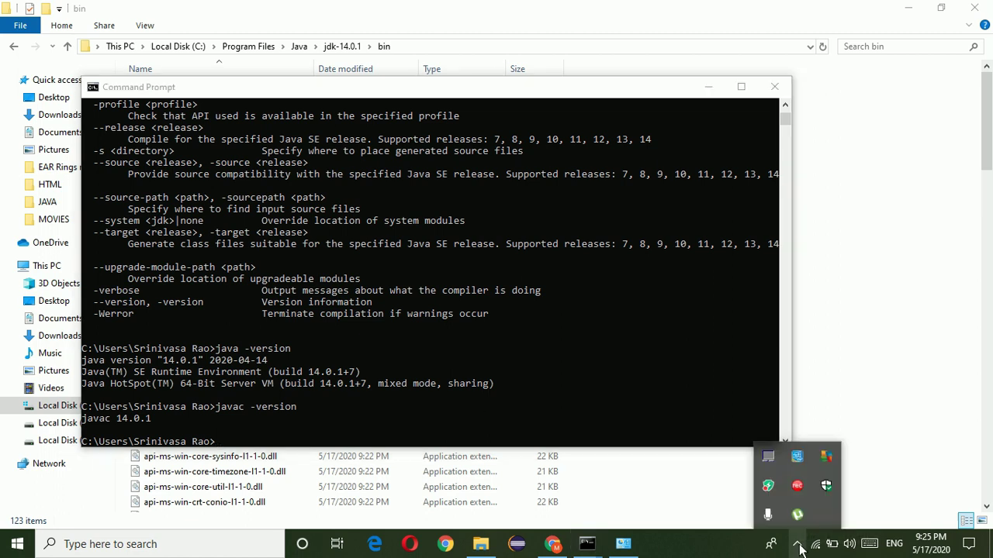